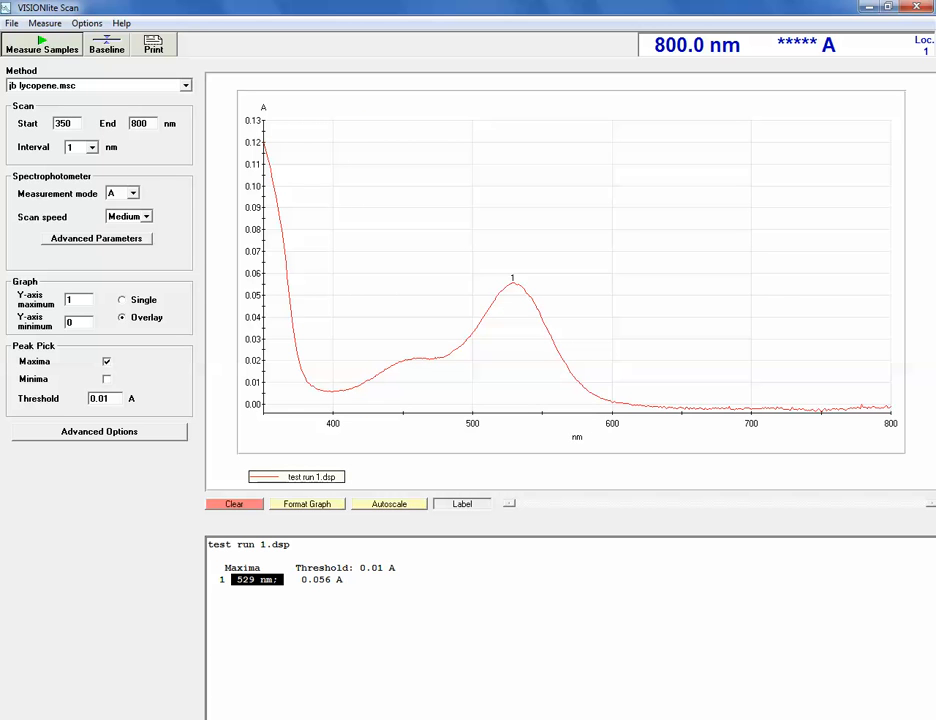
Print the scan and switch to the Fixed application without saving the changes to method jb lycopene.msc
left_click(153, 45)
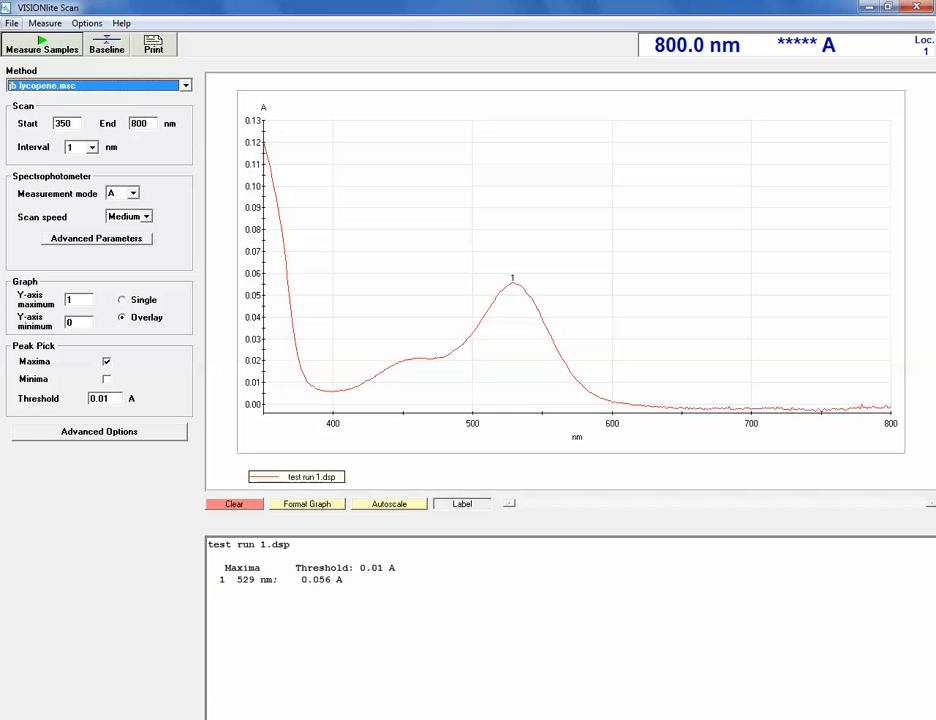
left_click(11, 23)
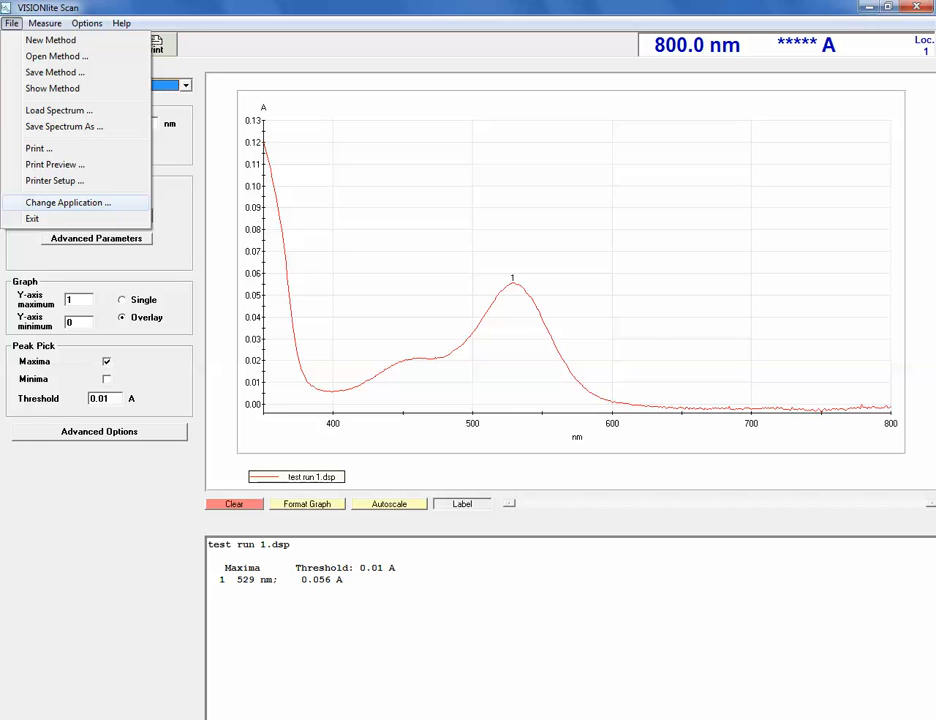
left_click(68, 203)
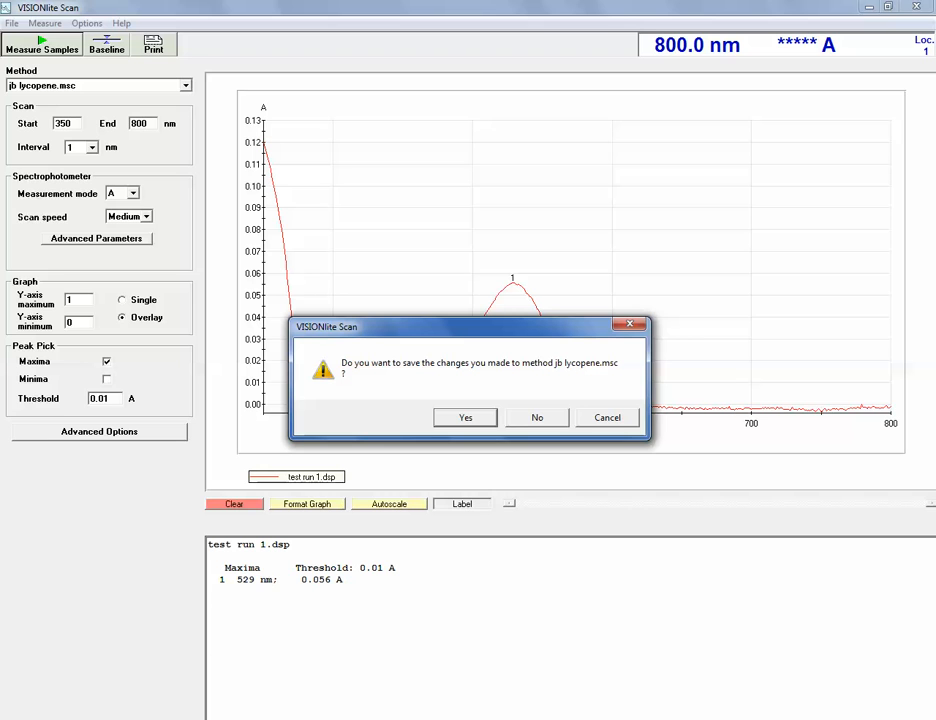
key("Tab")
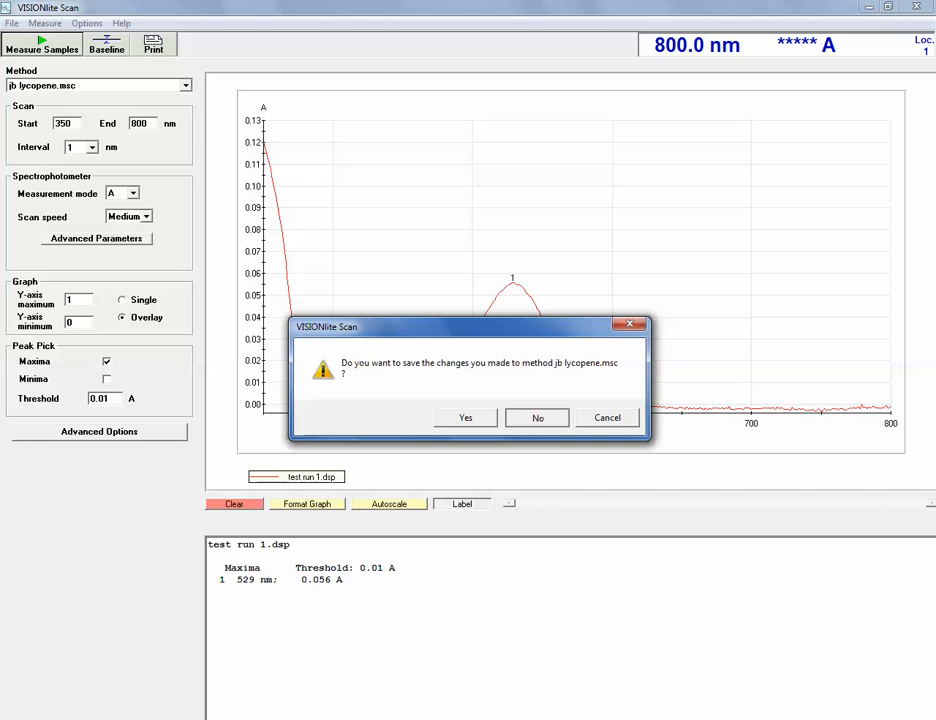
key("Return")
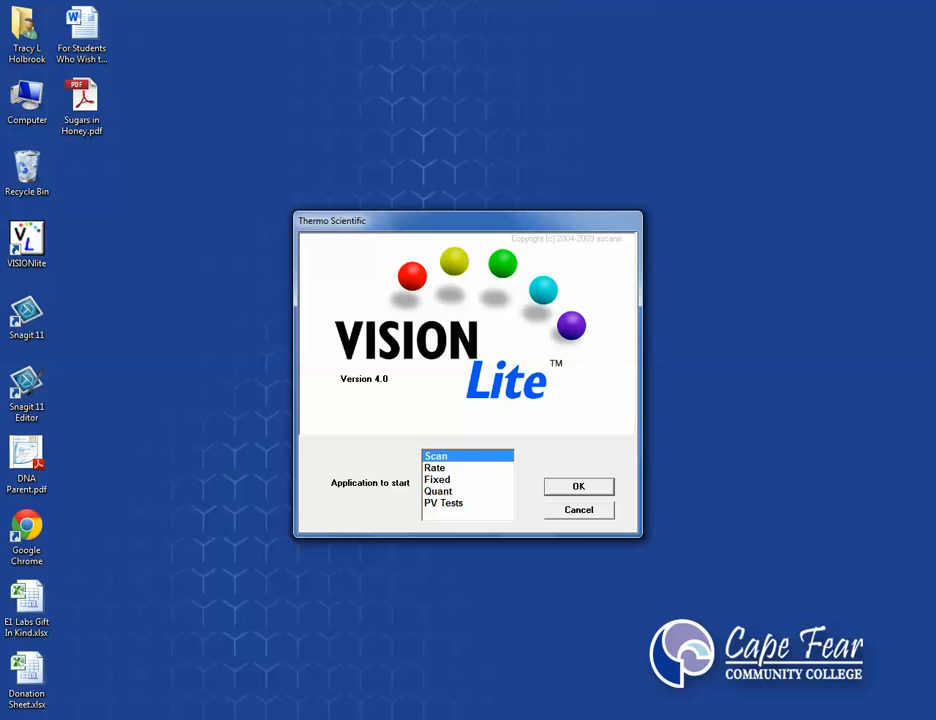
left_click(438, 480)
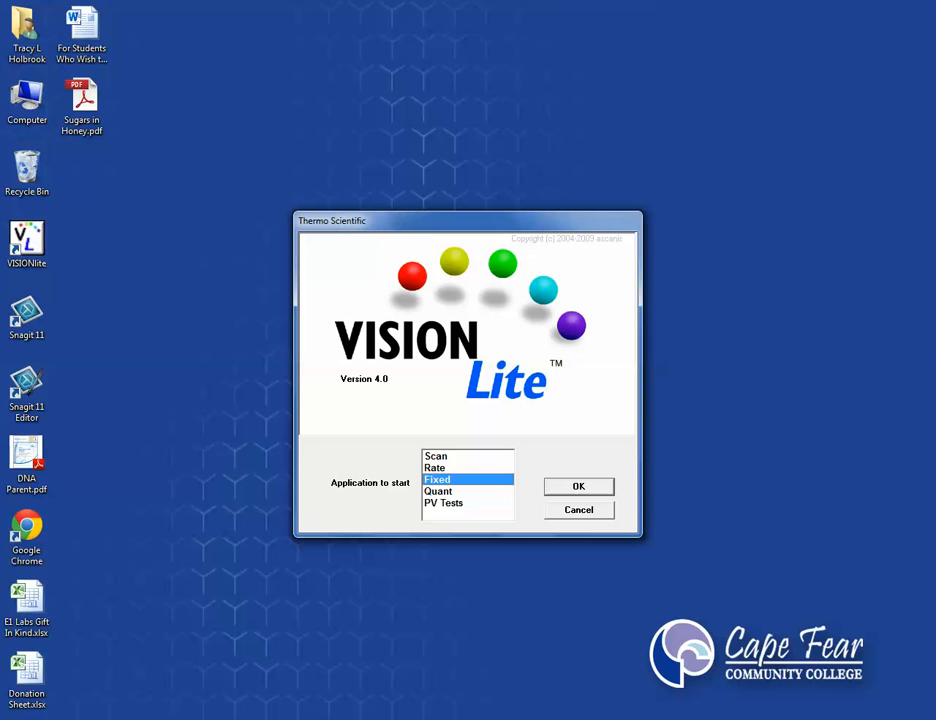
left_click(579, 487)
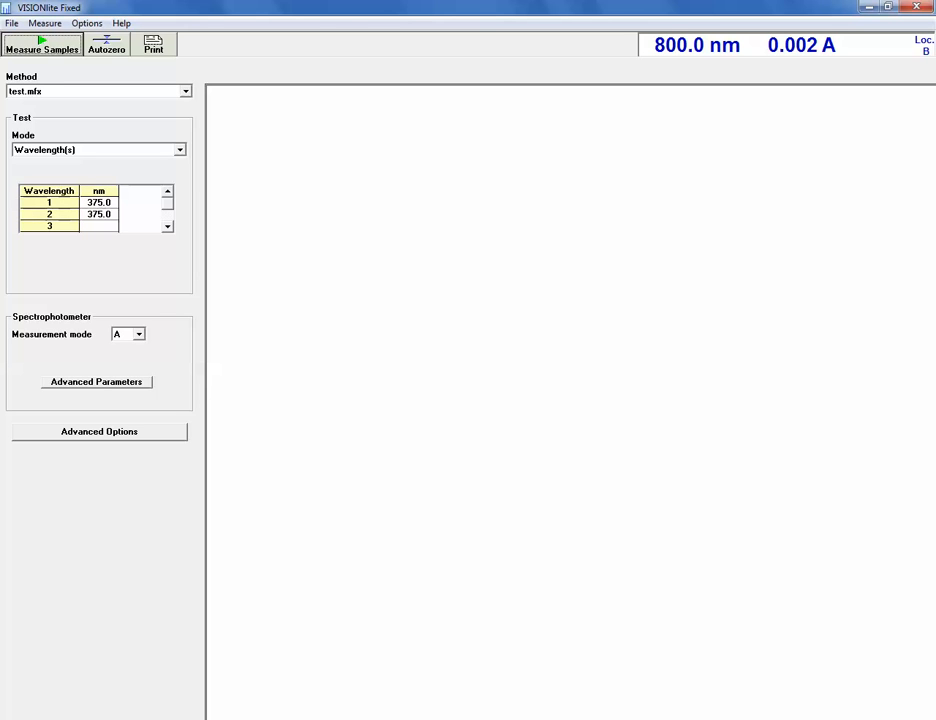
Set wavelength 1 of the test to 529 nm and clear wavelength 2
left_click(99, 203)
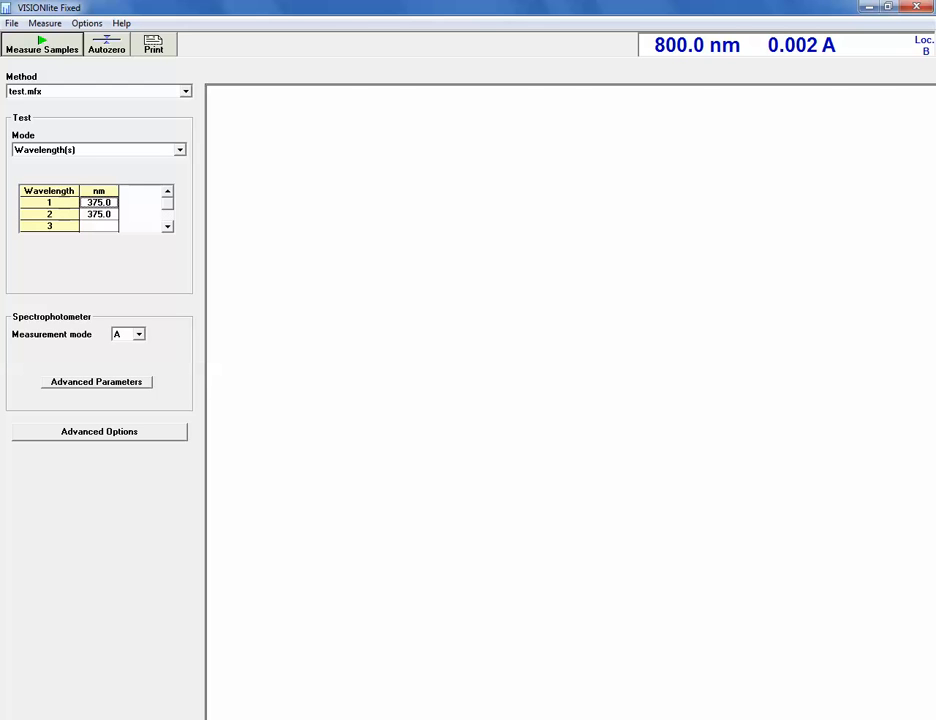
type("529")
key("Return")
key("Delete")
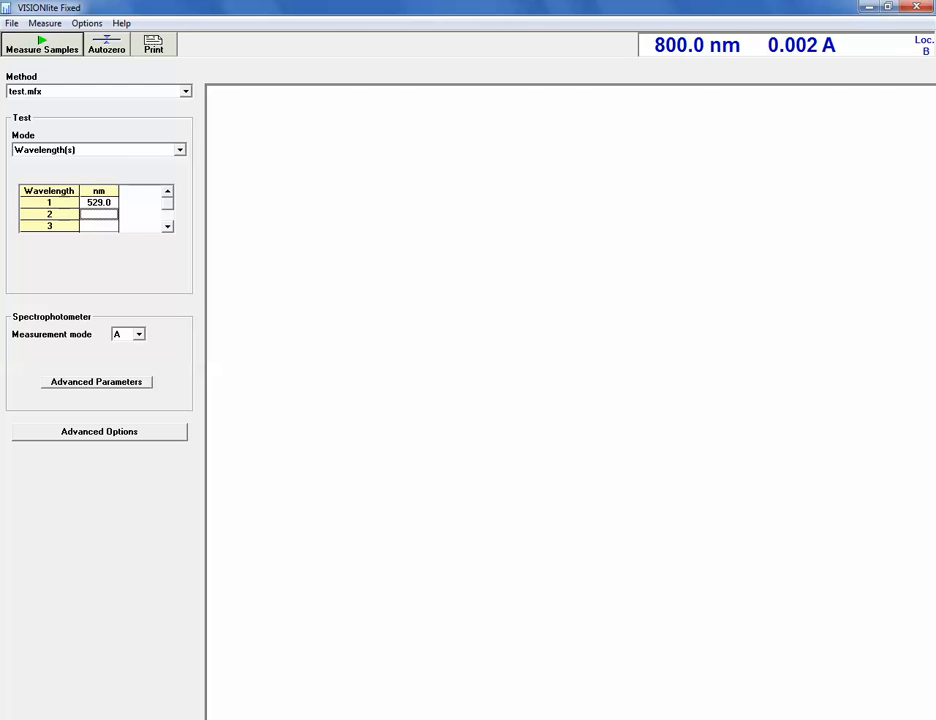
Try to set wavelength 2 to 0 nm and clear the entry again
left_click(99, 226)
left_click(99, 214)
type("0")
key("Return")
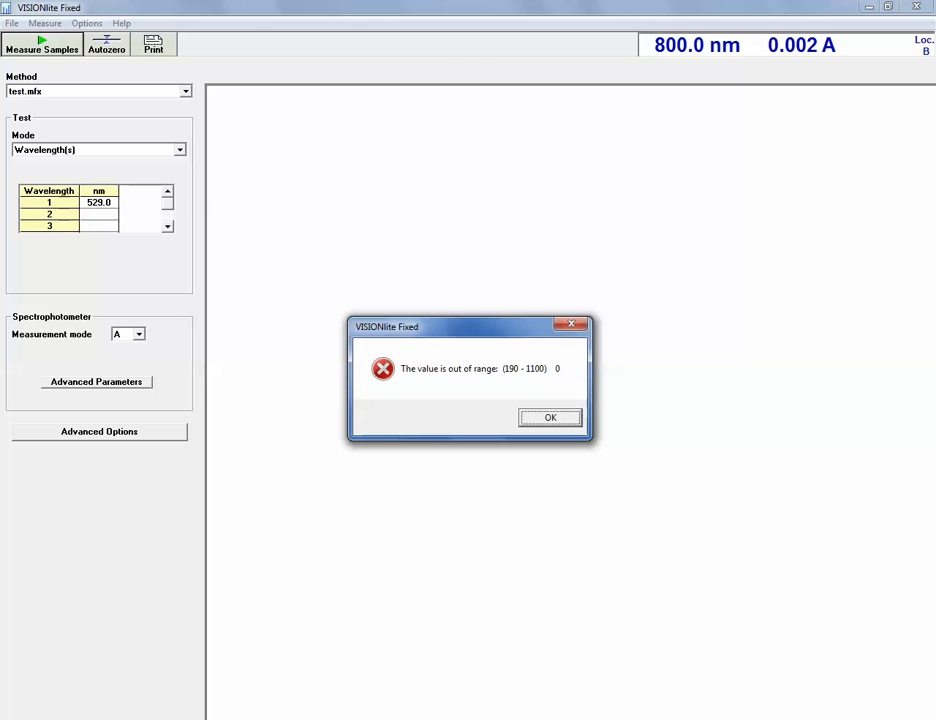
key("Return")
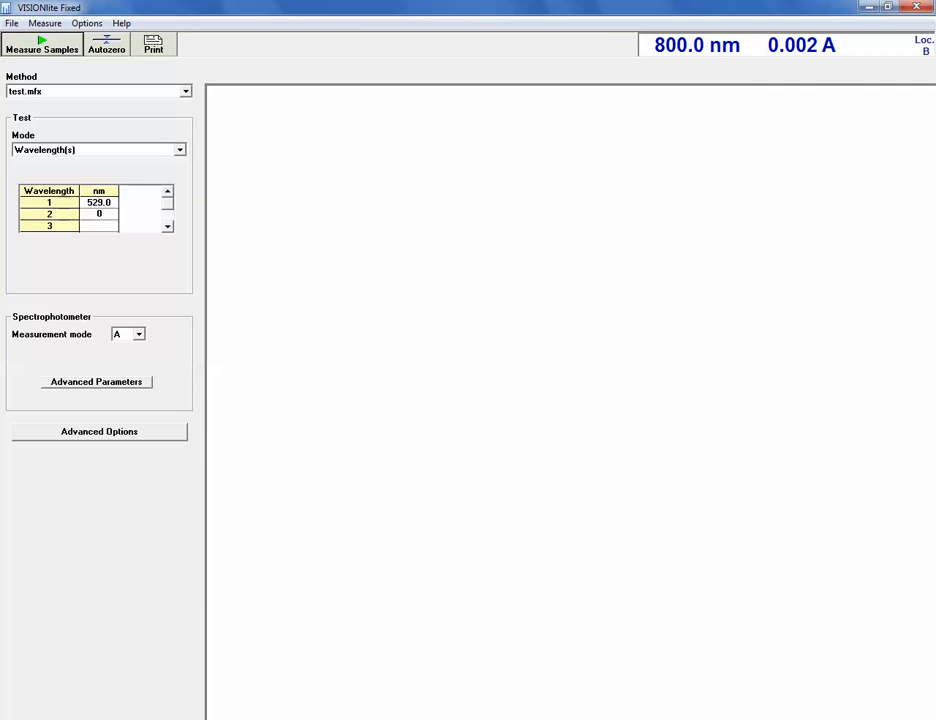
key("BackSpace")
key("Return")
left_click(42, 45)
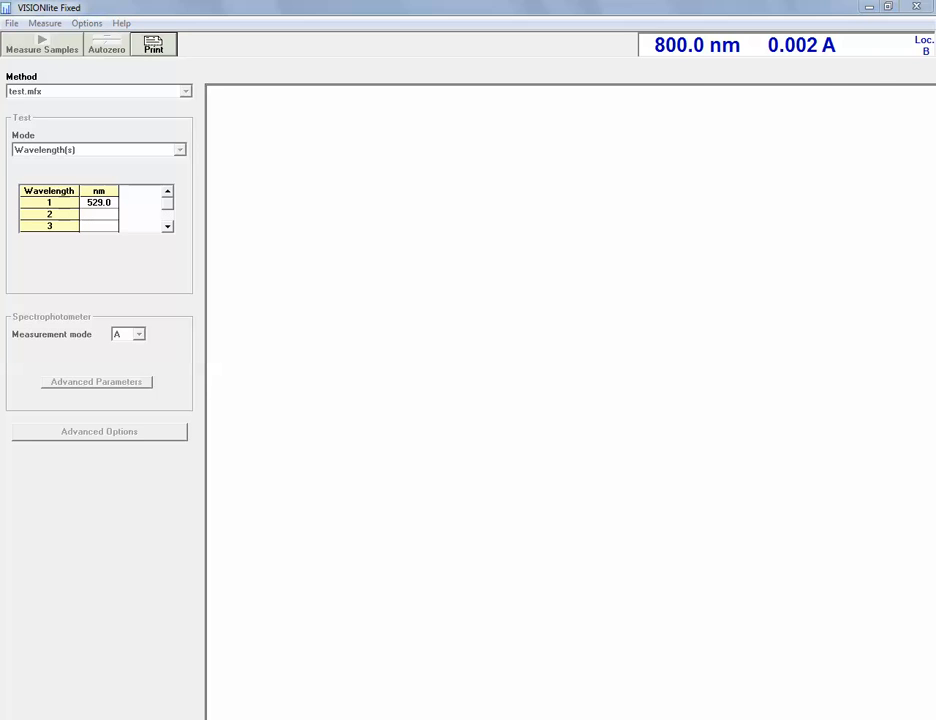
left_click(513, 426)
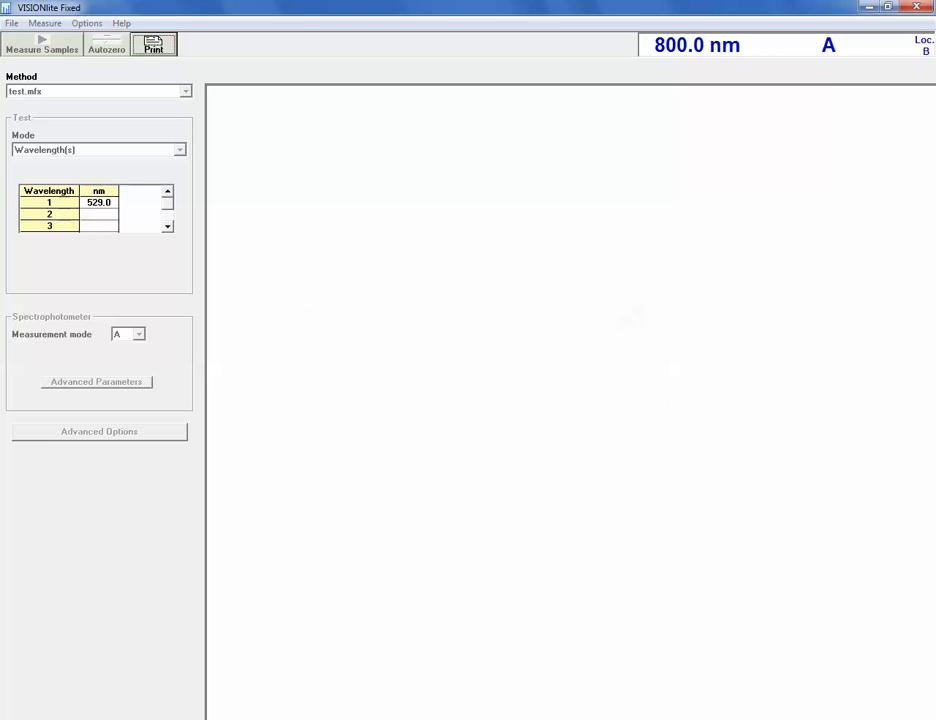
key("Return")
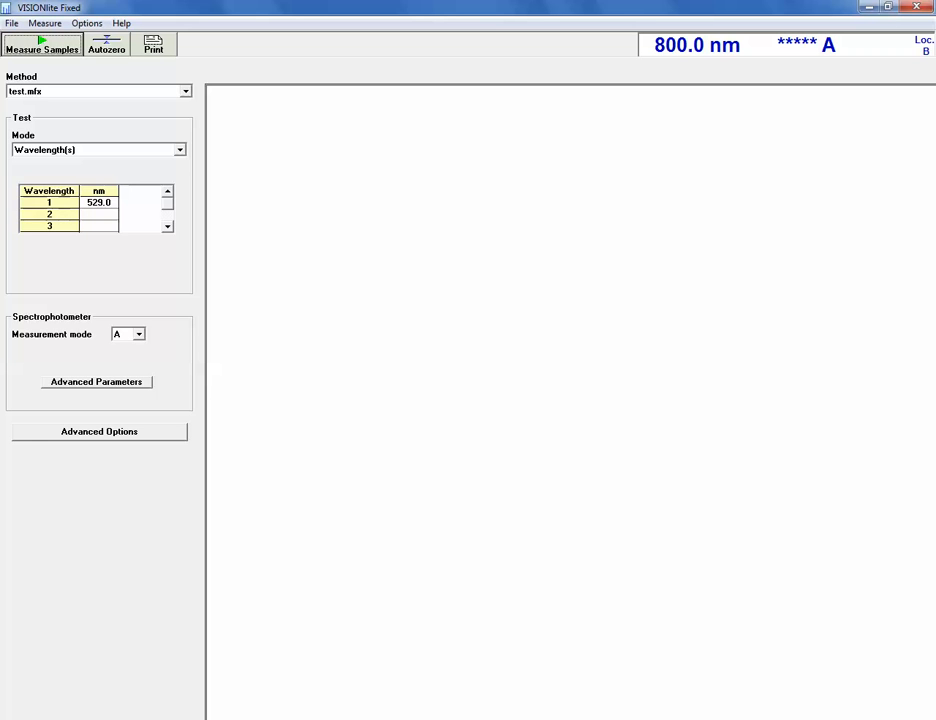
Check the advanced spectrophotometer parameters and the advanced options for start delay, repetitive measurement and result limits
left_click(96, 382)
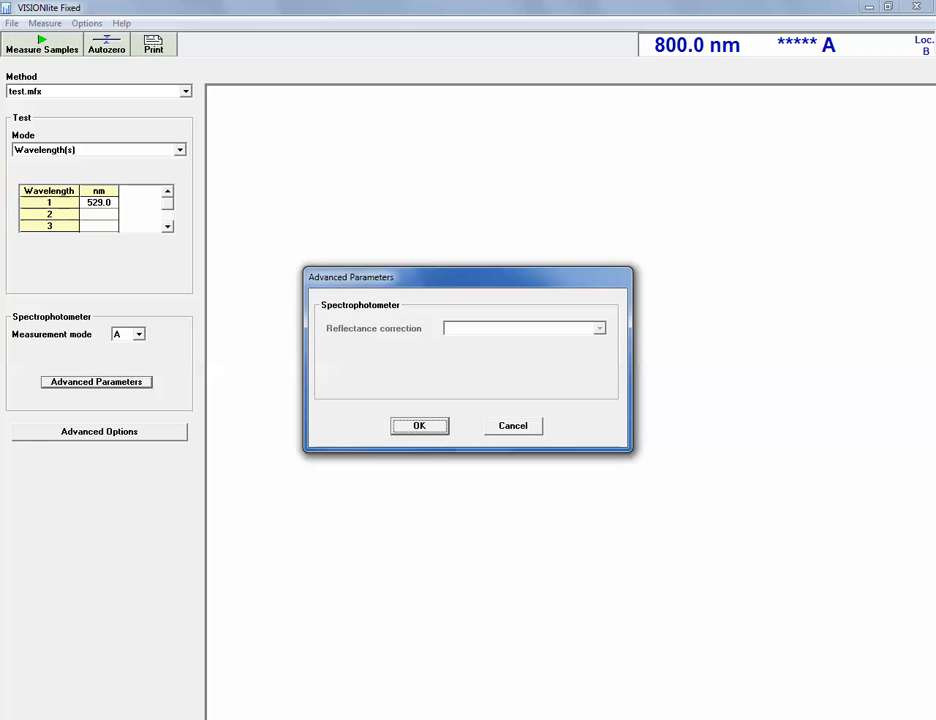
key("Return")
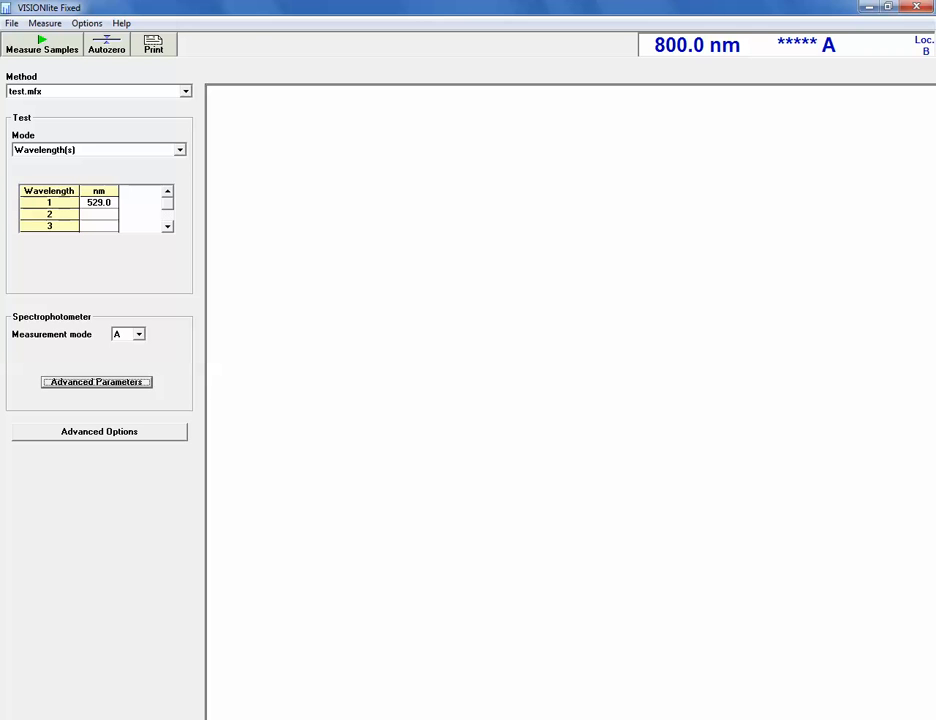
left_click(99, 432)
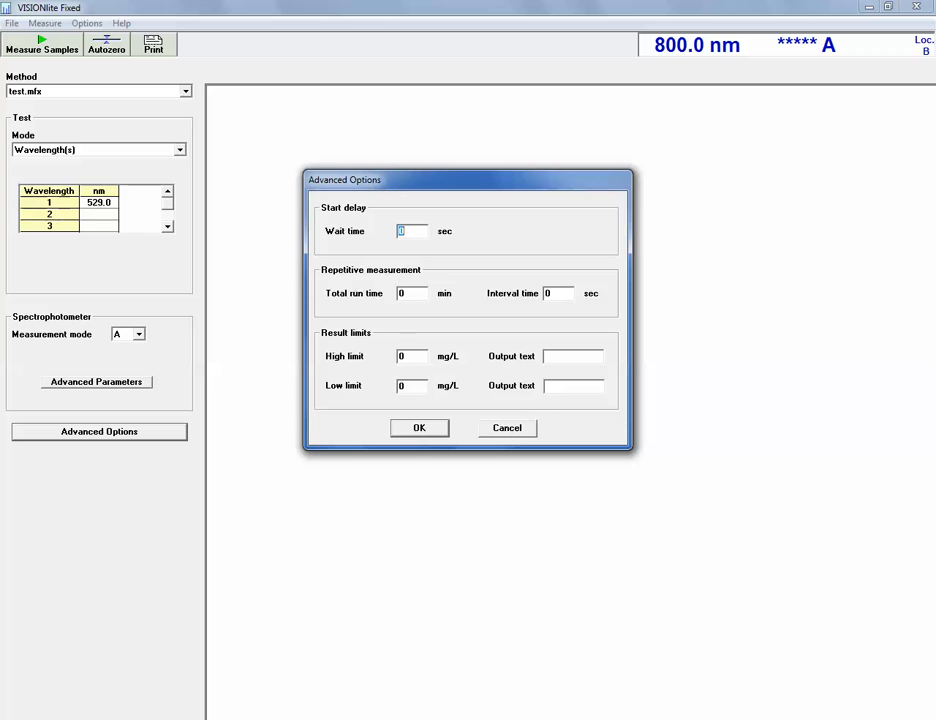
key("Return")
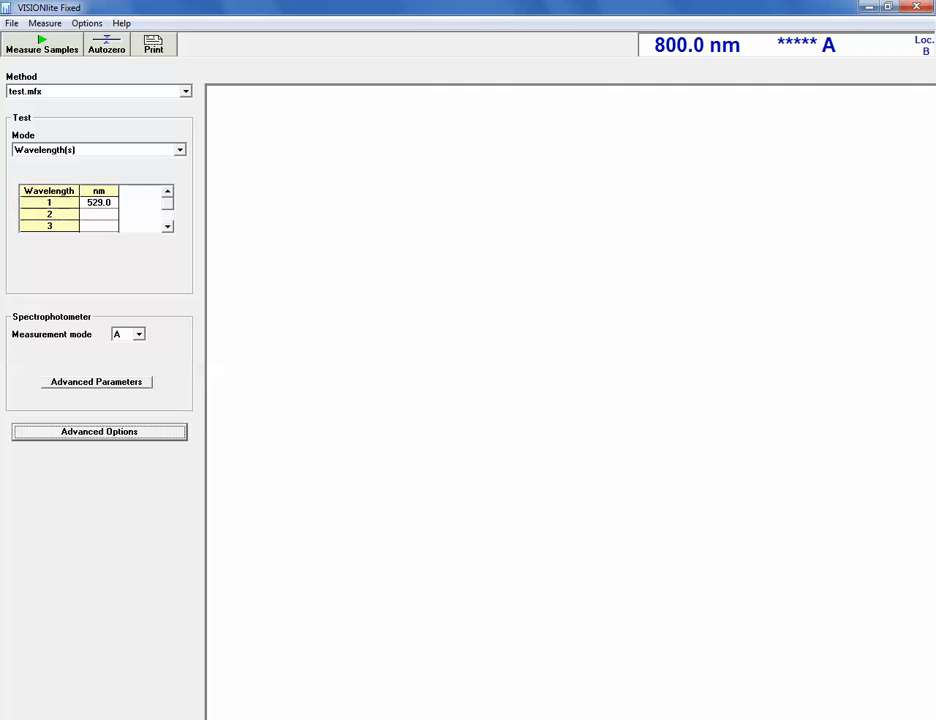
Autozero the spectrophotometer, start a sample measurement and name its result file "th test run"
left_click(107, 45)
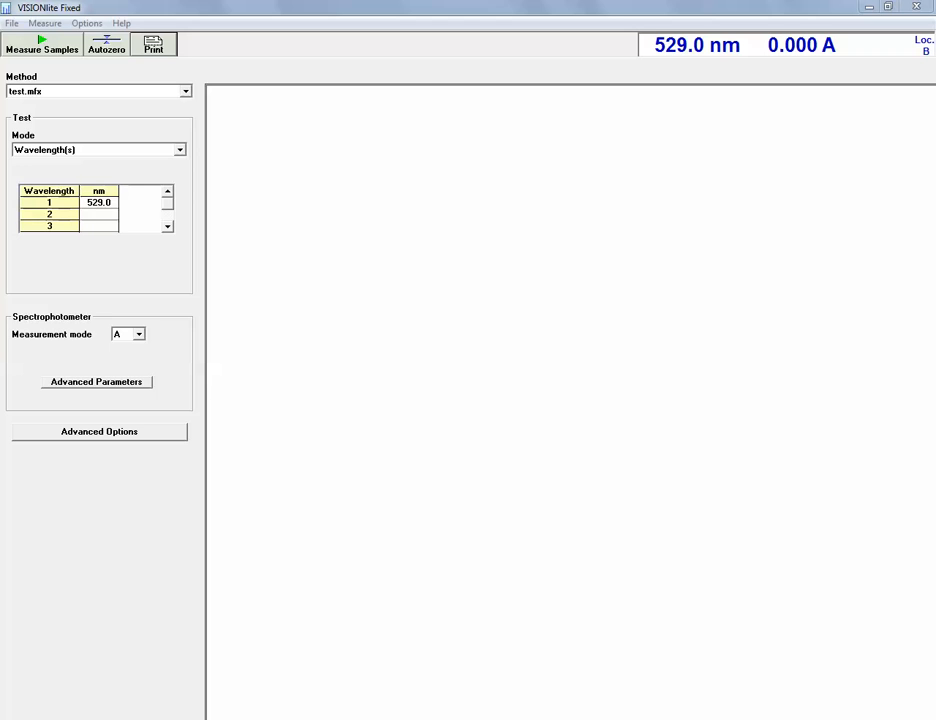
key("F9")
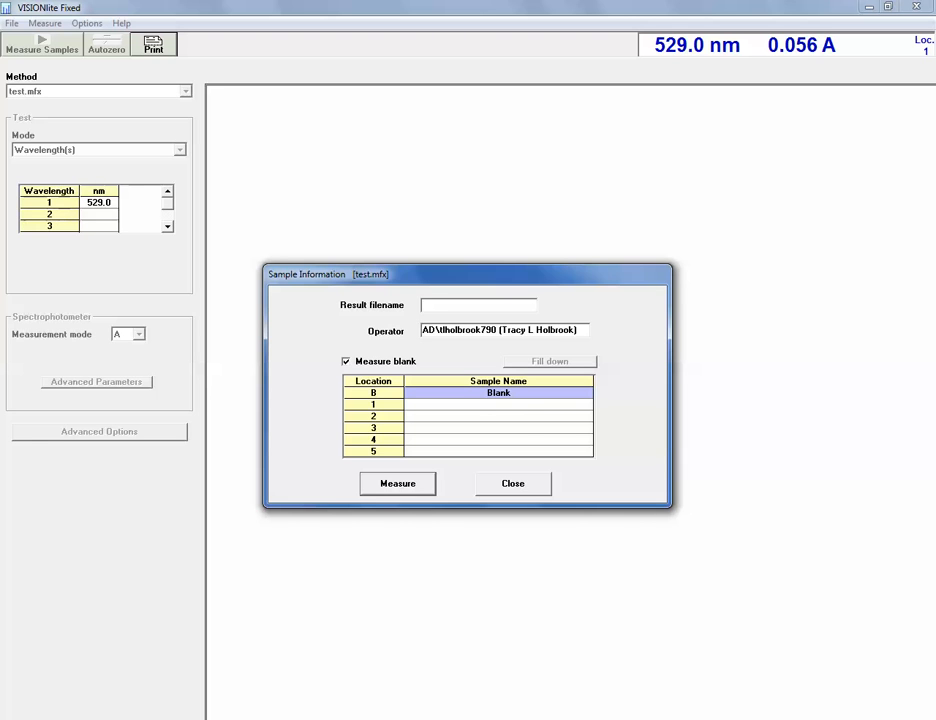
type("th test run")
key("BackSpace")
key("BackSpace")
type("un")
Name samples 1 to 3 "th test run 1", "th test run 2" and "test run 3", and measure them
left_click(498, 405)
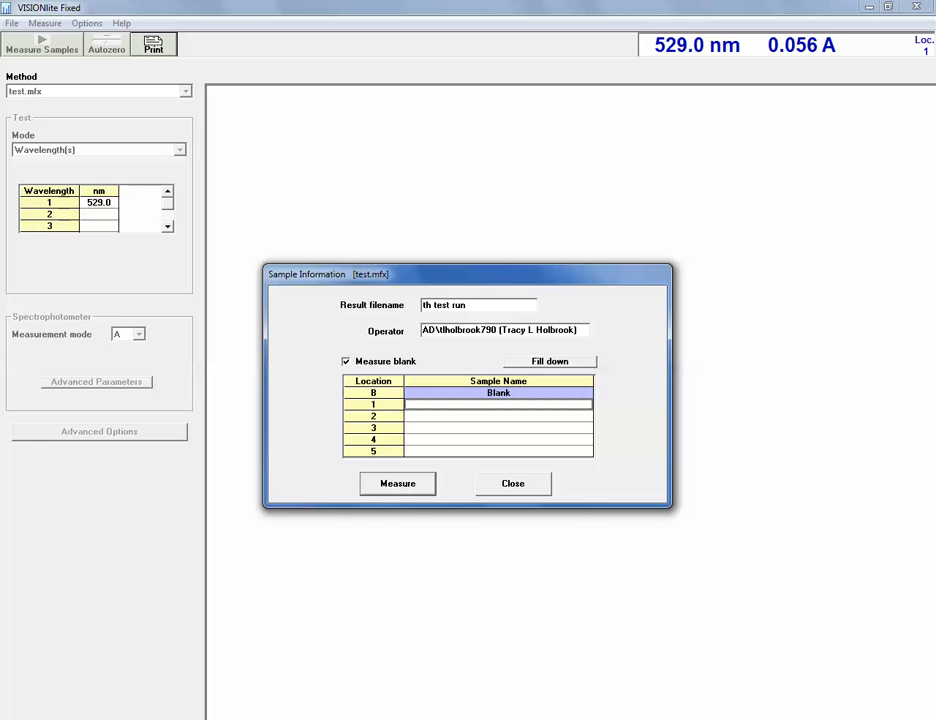
type("th")
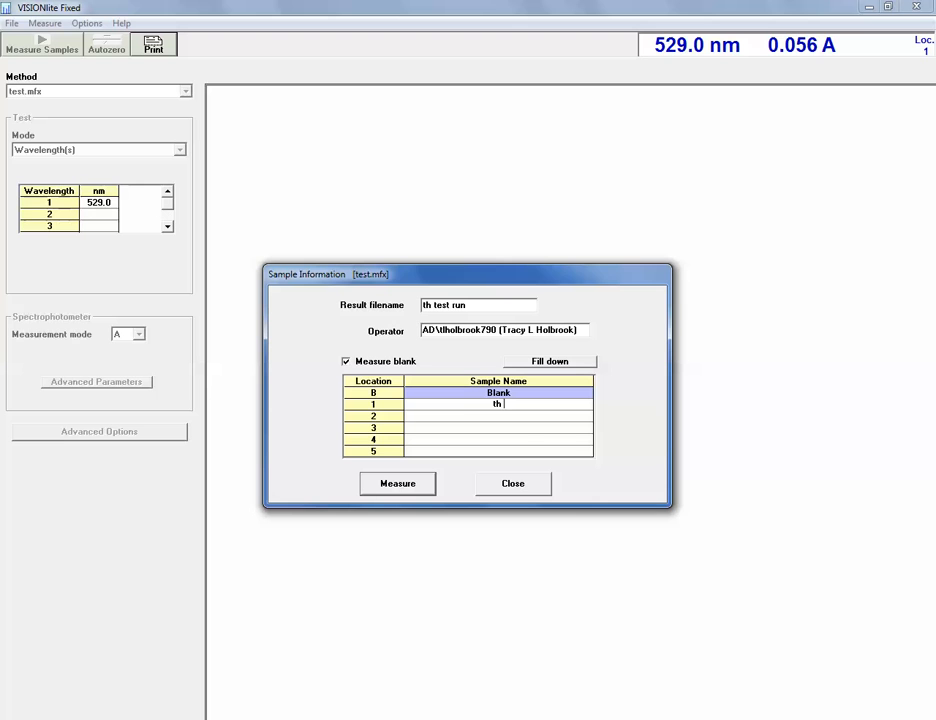
type(" rest run 1")
key("Return")
type("th test run 2")
key("Return")
type("test run 3")
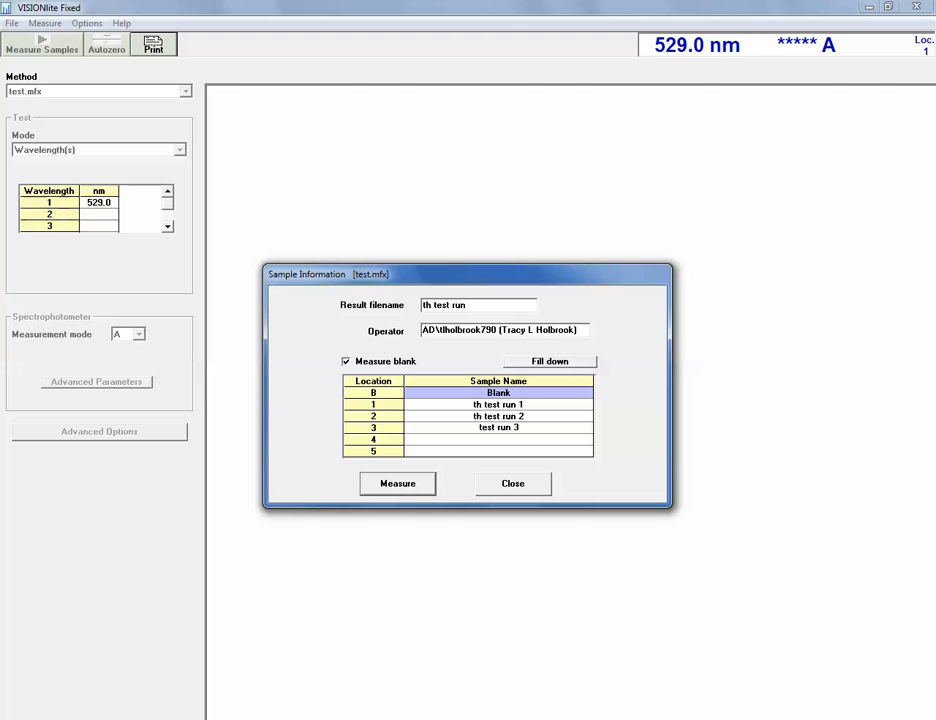
key("Return")
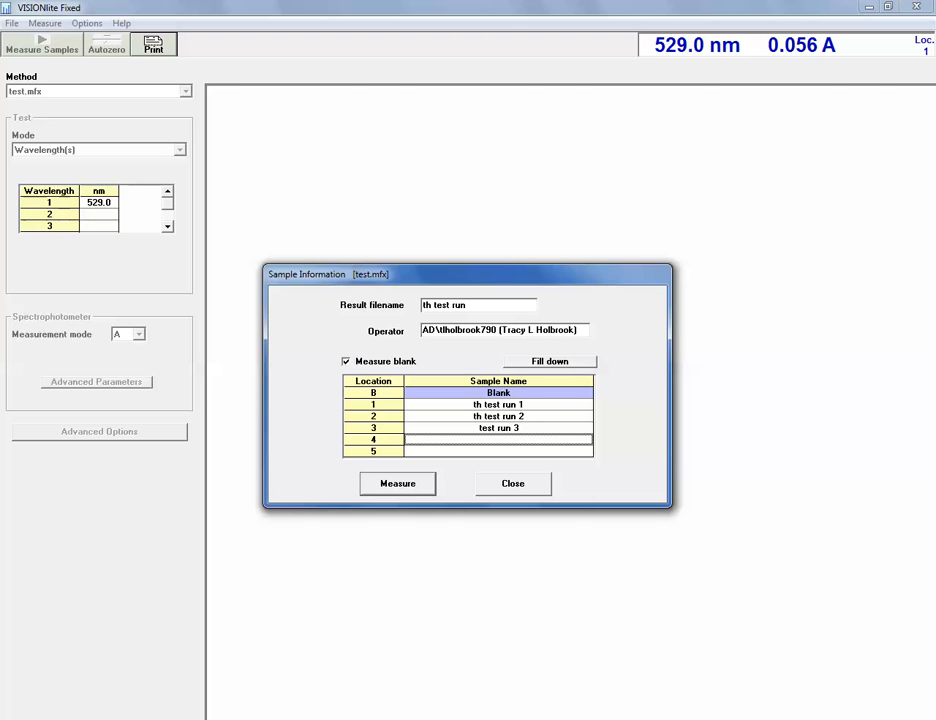
left_click(498, 440)
left_click(398, 484)
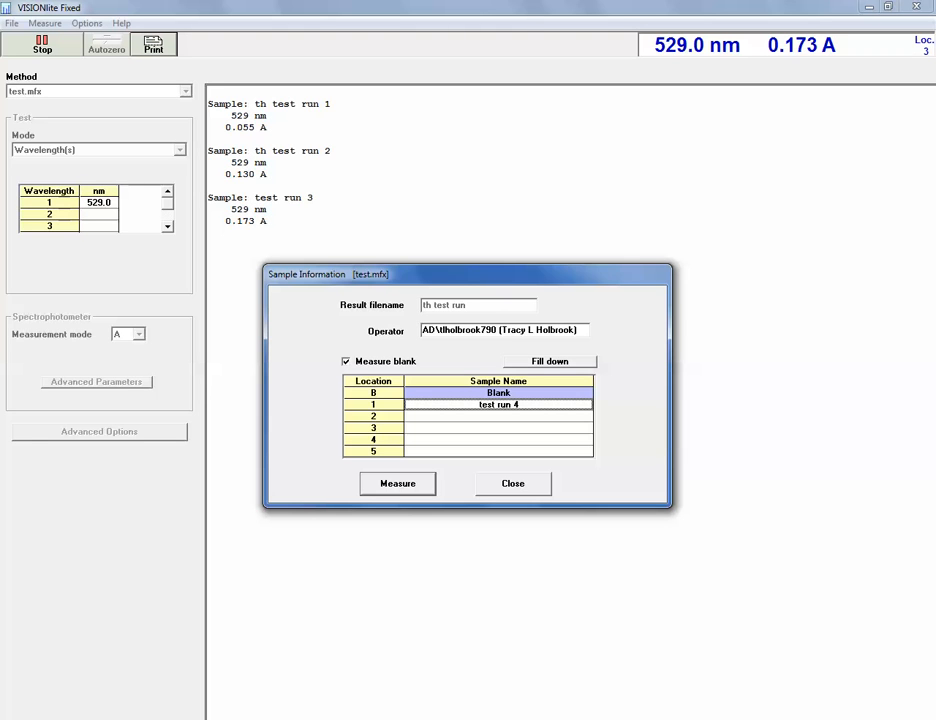
End the measurement series without measuring any further samples
key("Down")
key("Down")
key("Down")
key("Down")
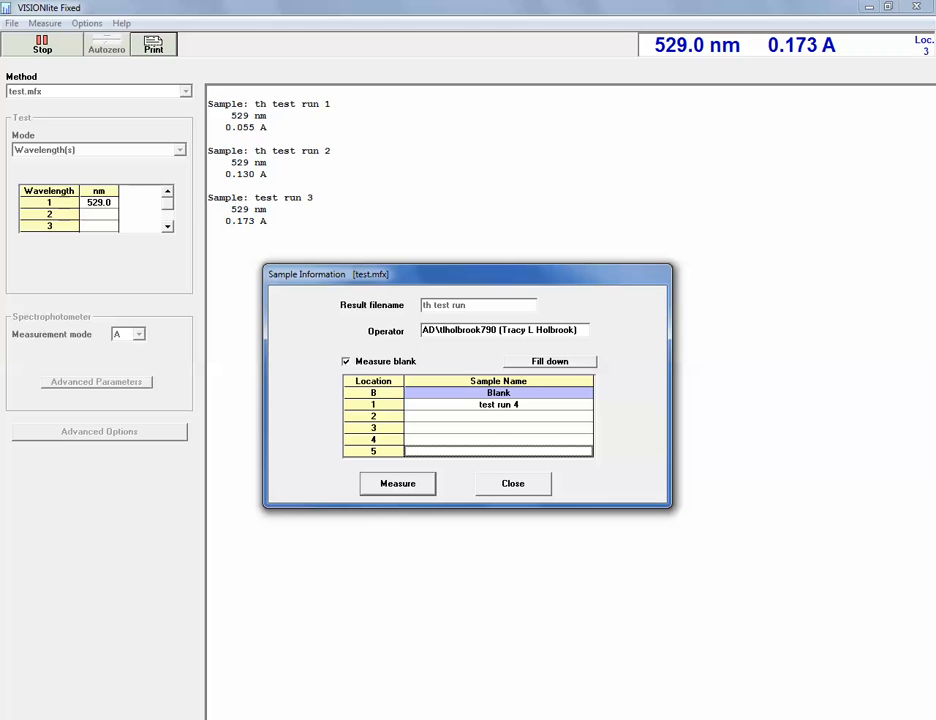
left_click(498, 405)
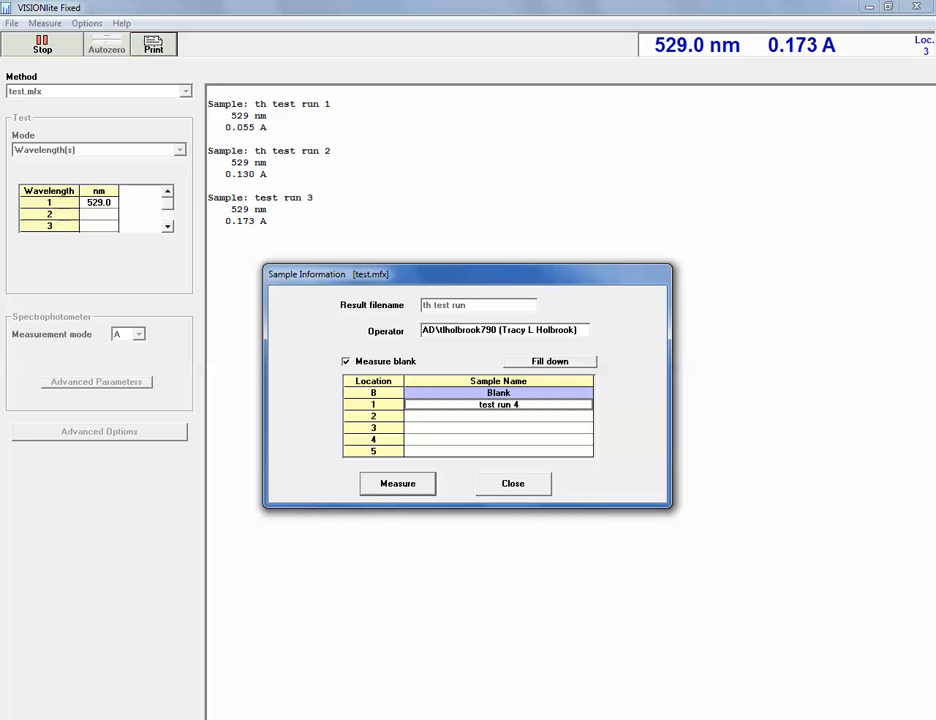
left_click(513, 484)
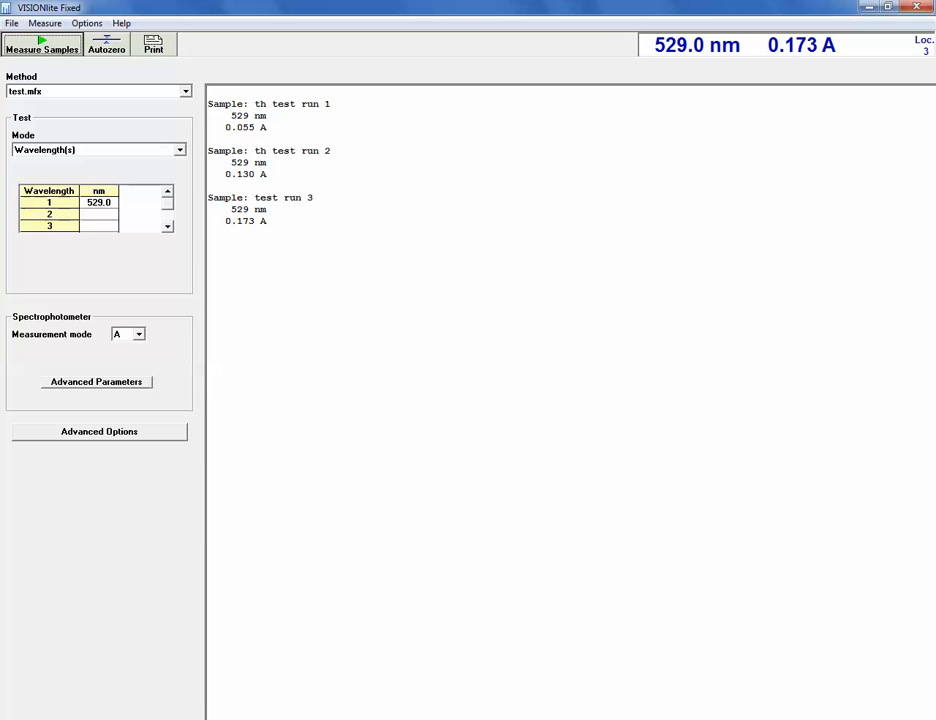
Review the name and the 529 nm absorbance of each of the three measured samples
left_click_drag(254, 104, 336, 104)
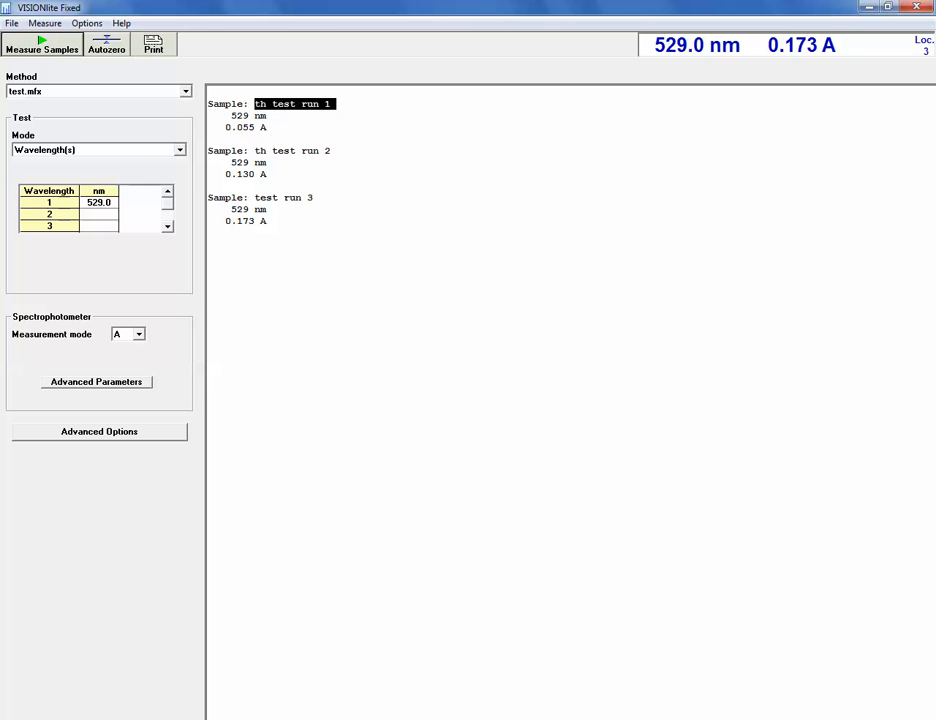
left_click_drag(225, 127, 325, 151)
left_click_drag(226, 174, 271, 174)
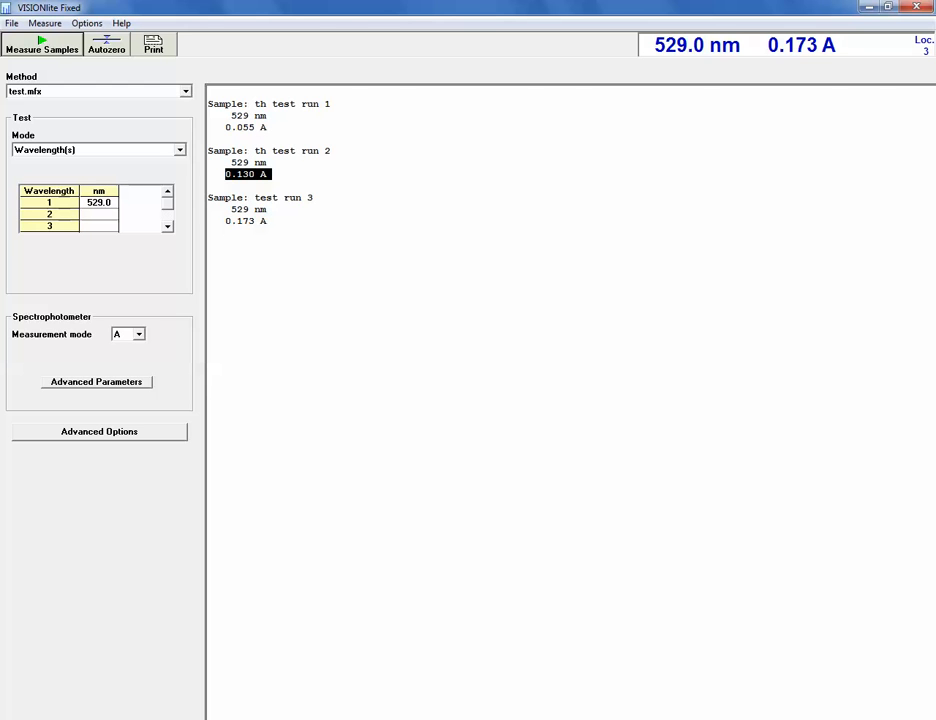
left_click(284, 198)
left_click_drag(284, 198, 318, 198)
left_click_drag(220, 220, 271, 220)
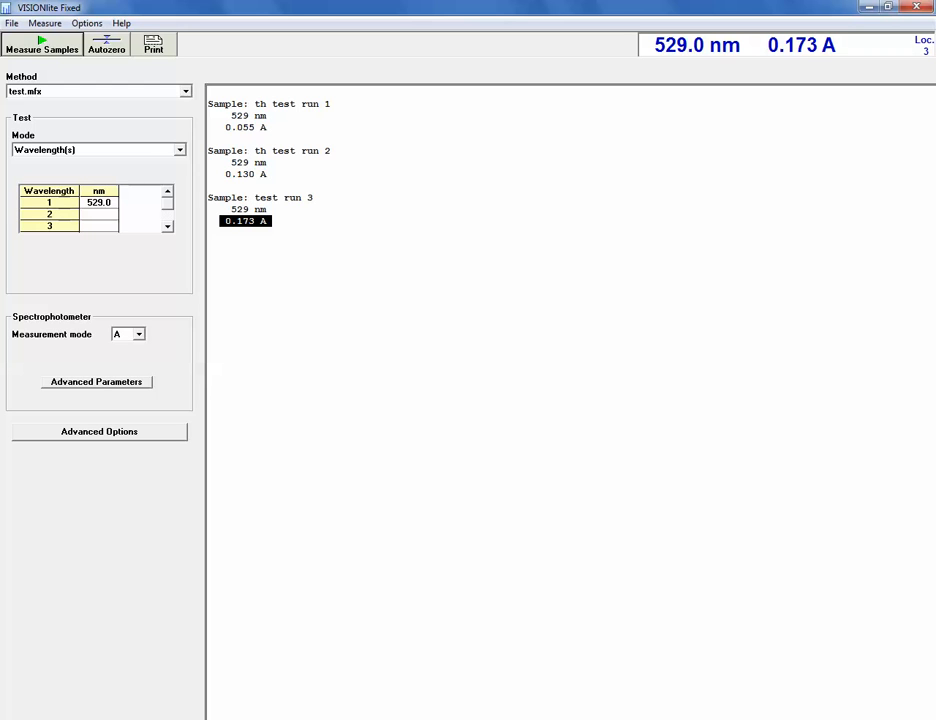
left_click(268, 221)
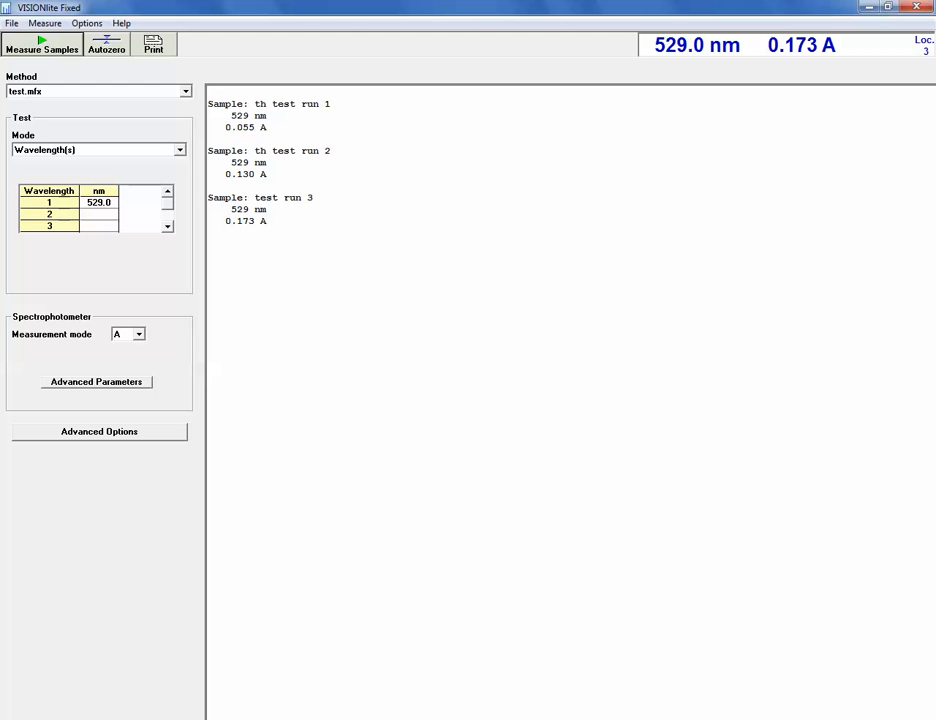
Print the absorbance results and exit the program without saving the changes to method test.mfx
left_click(153, 45)
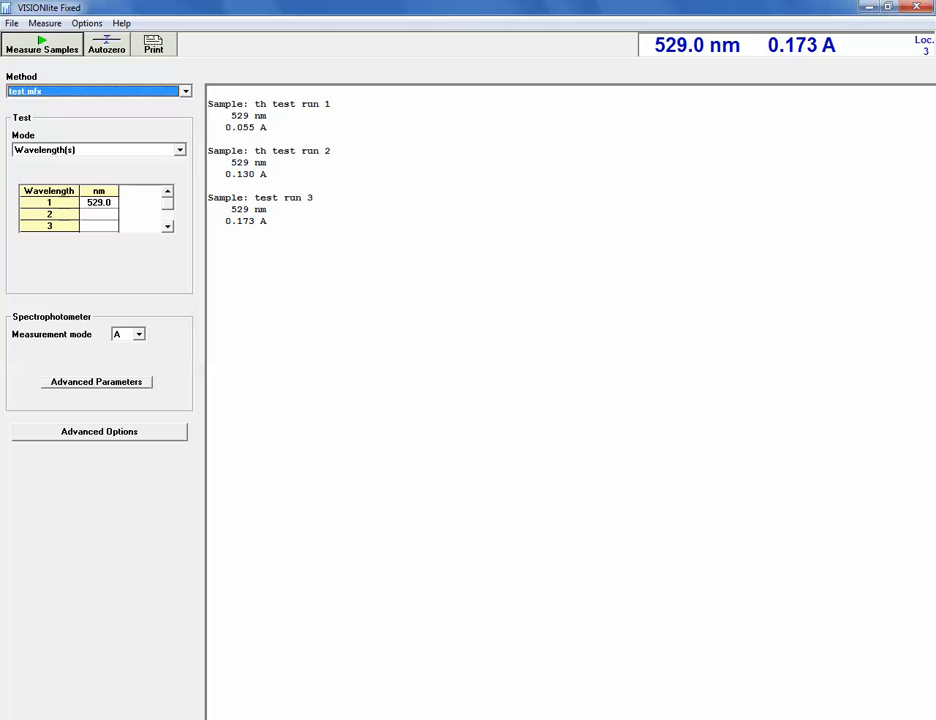
left_click(99, 202)
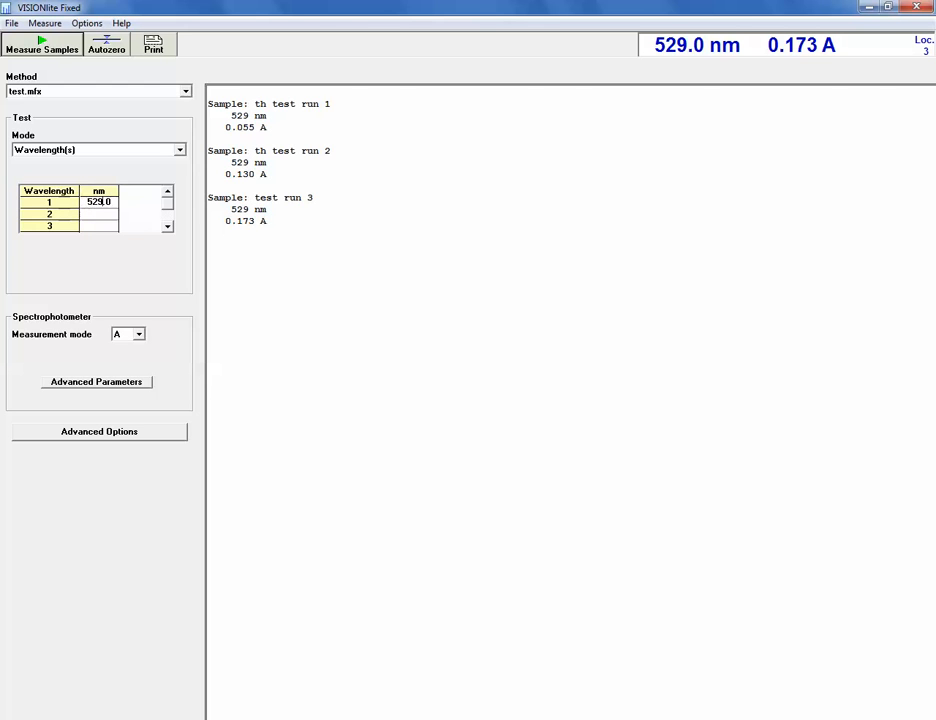
double_click(99, 202)
left_click(12, 23)
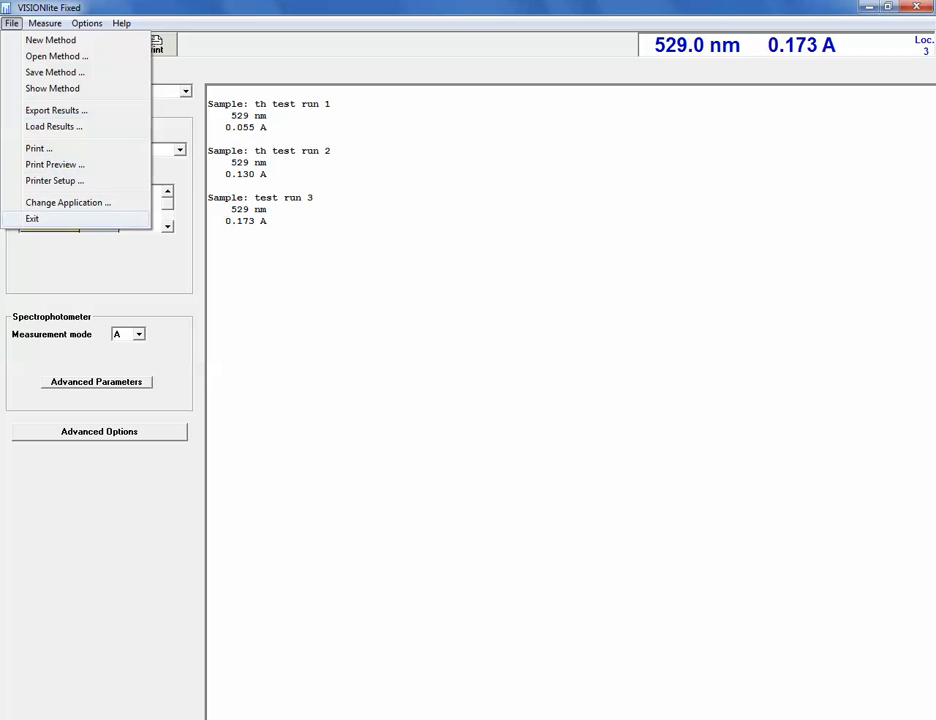
left_click(32, 218)
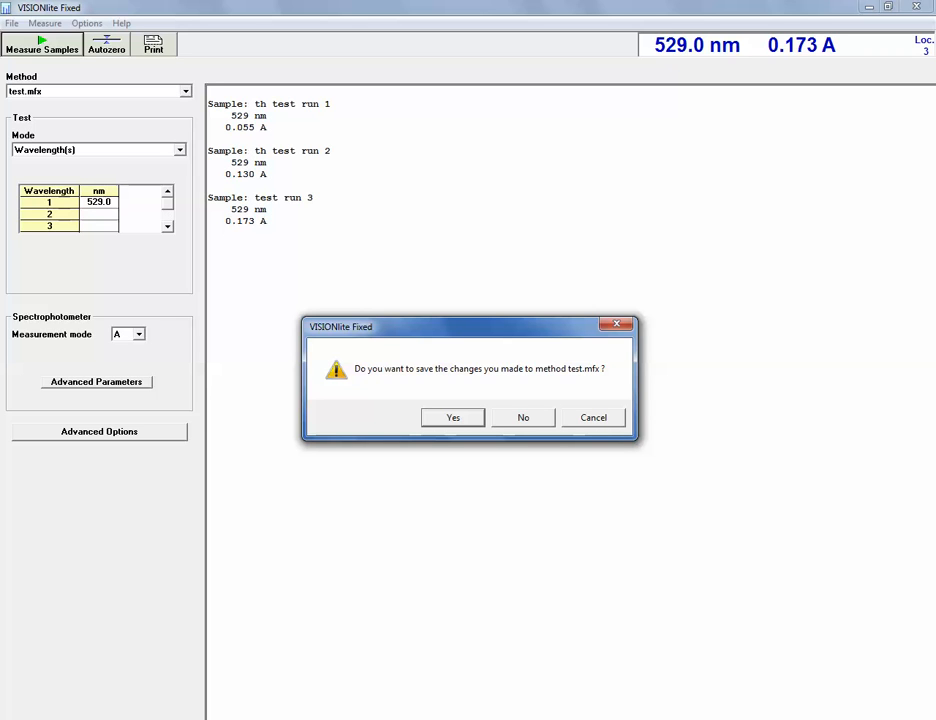
left_click(523, 418)
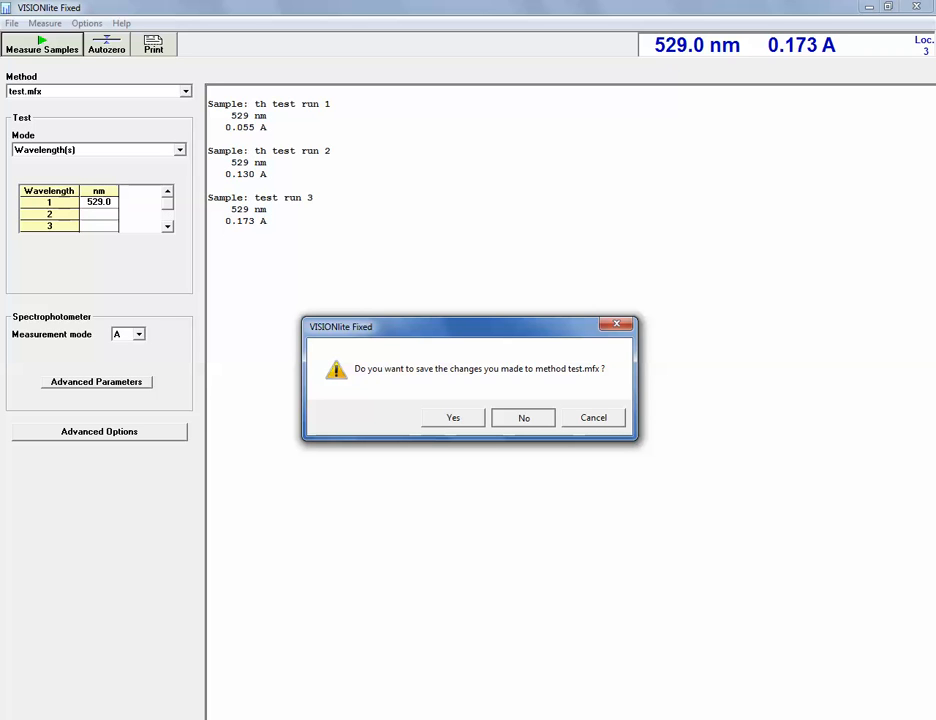